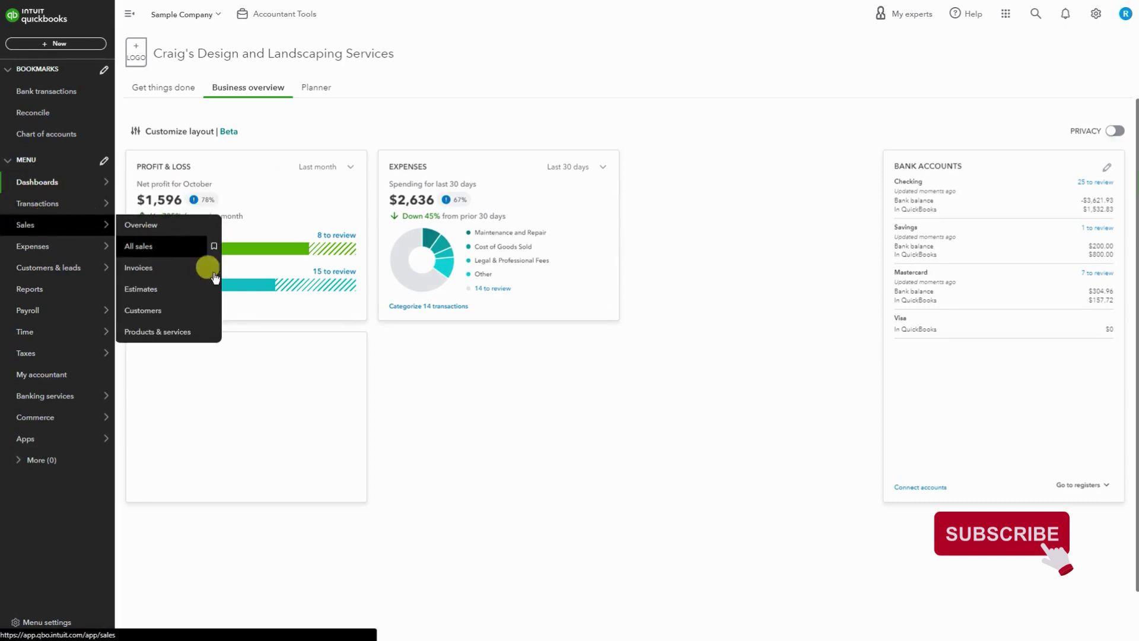
Go to the All sales list for Craig's Design and Landscaping Services
click(212, 270)
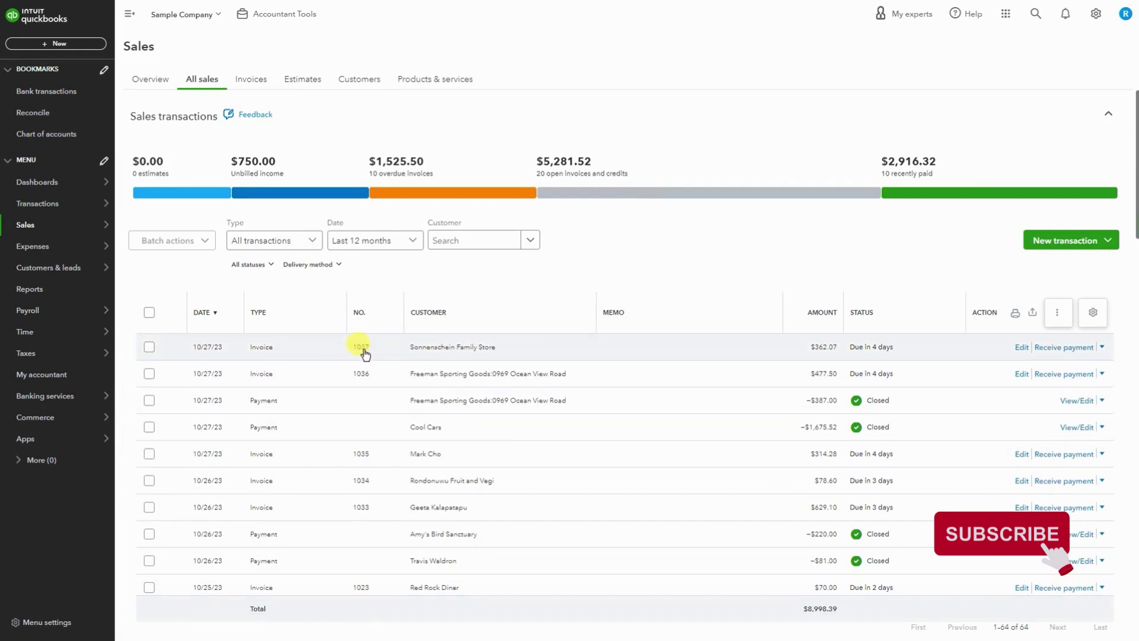
Open Sonnenschein Family Store's invoice 1037 ($362.07) in edit mode
click(591, 343)
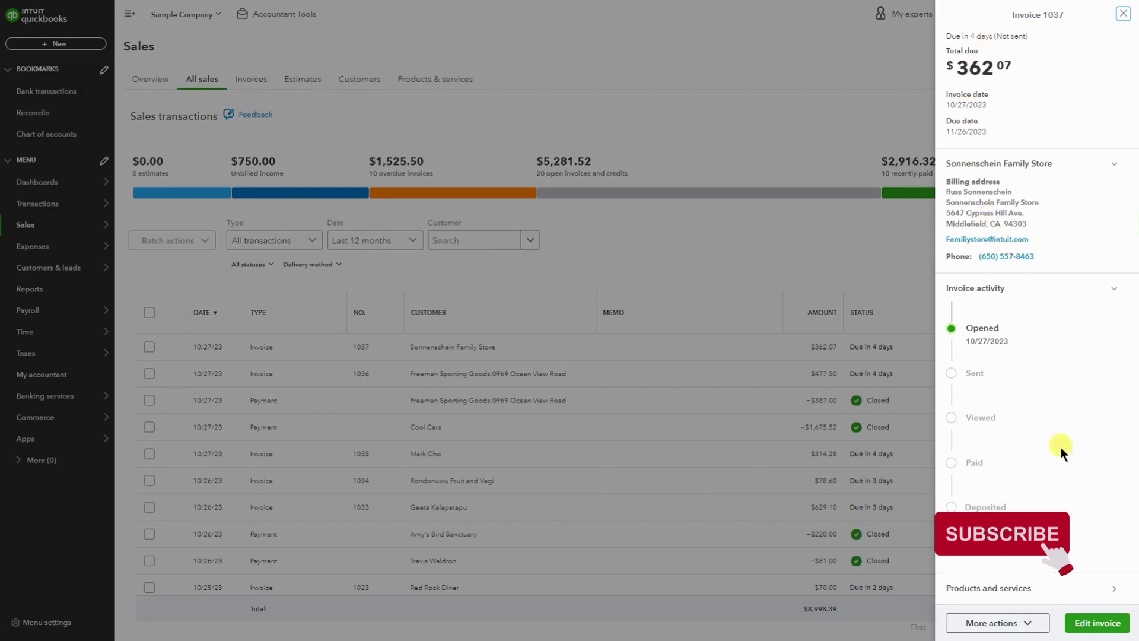
click(1097, 621)
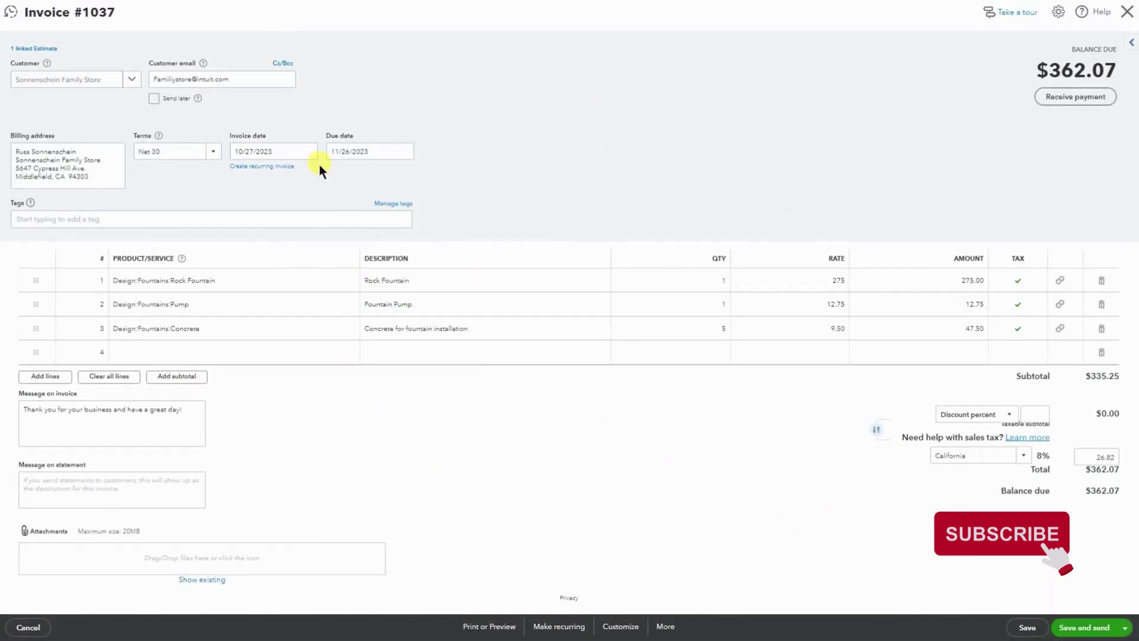
double_click(227, 80)
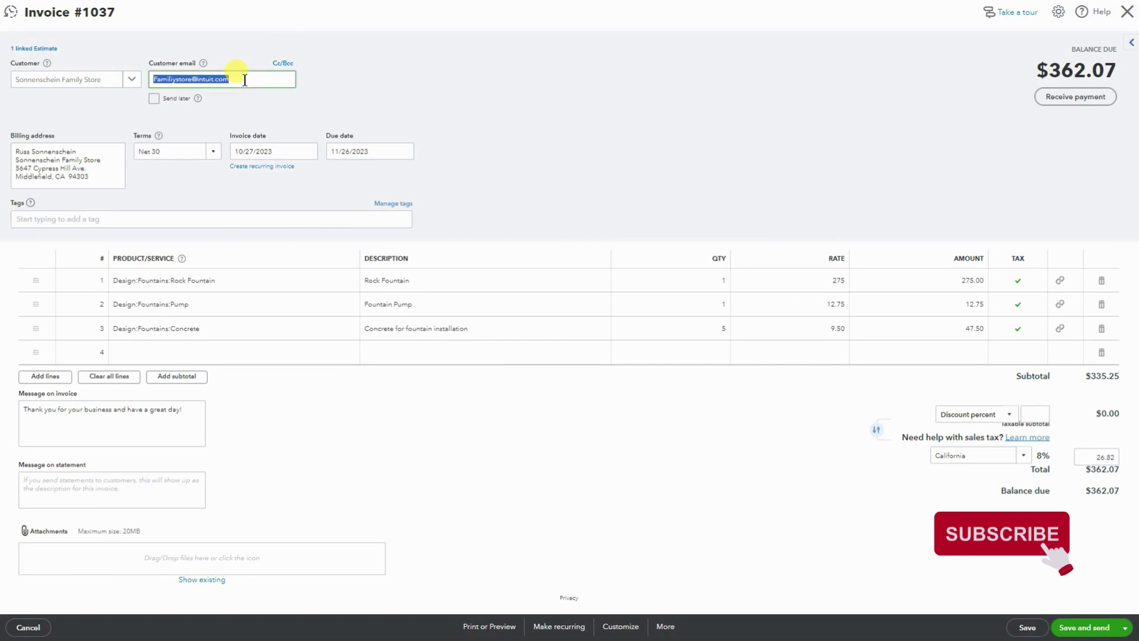
click(431, 91)
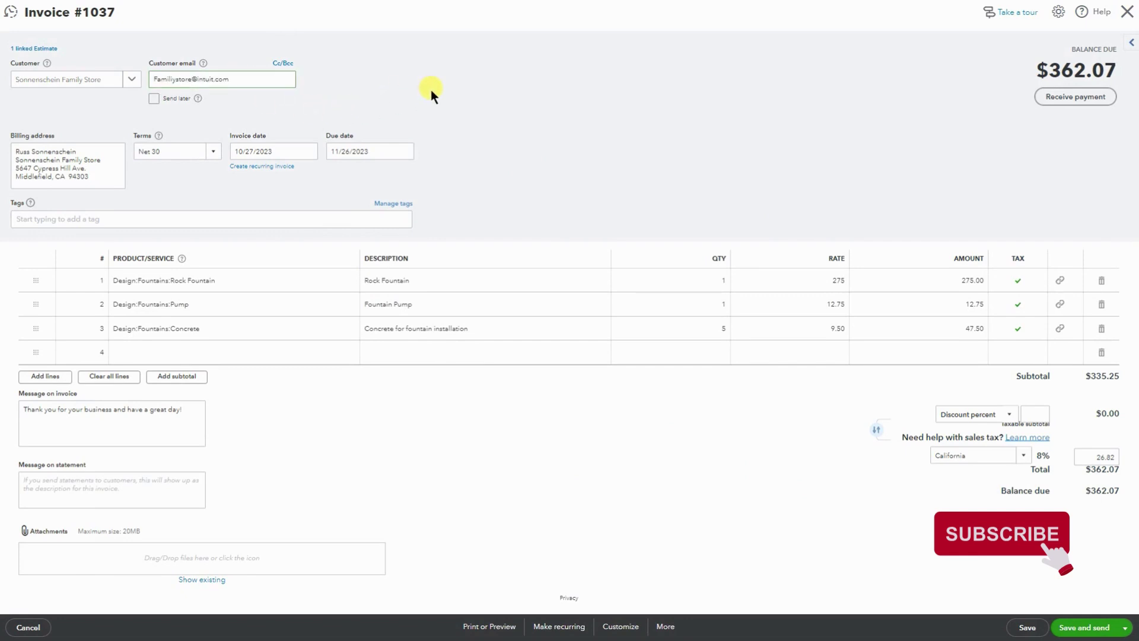
click(152, 98)
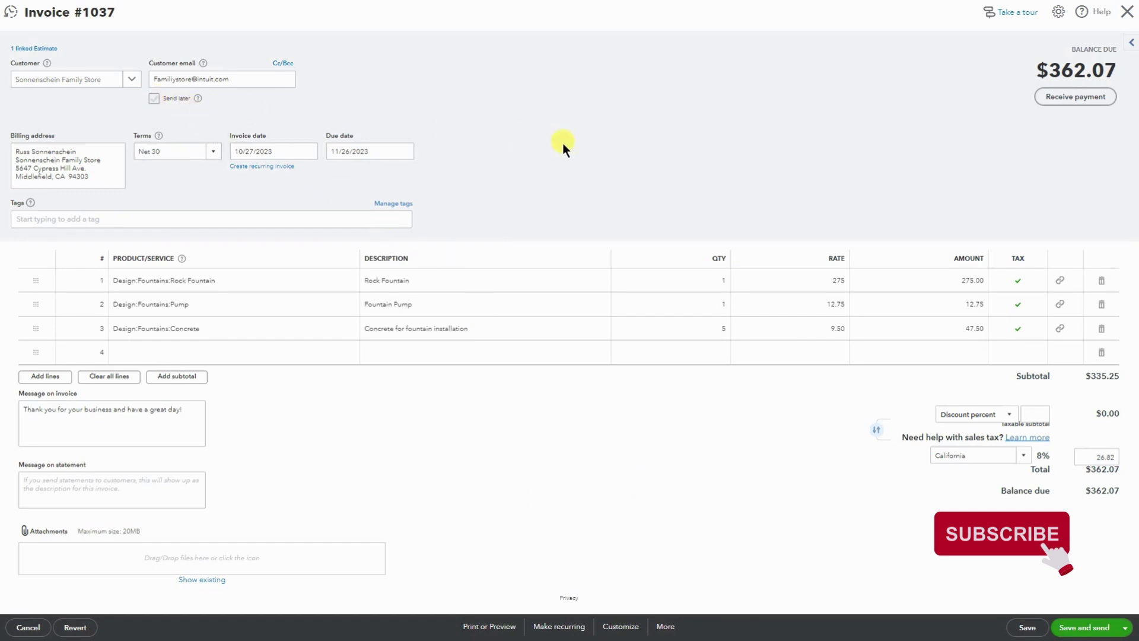
triple_click(229, 81)
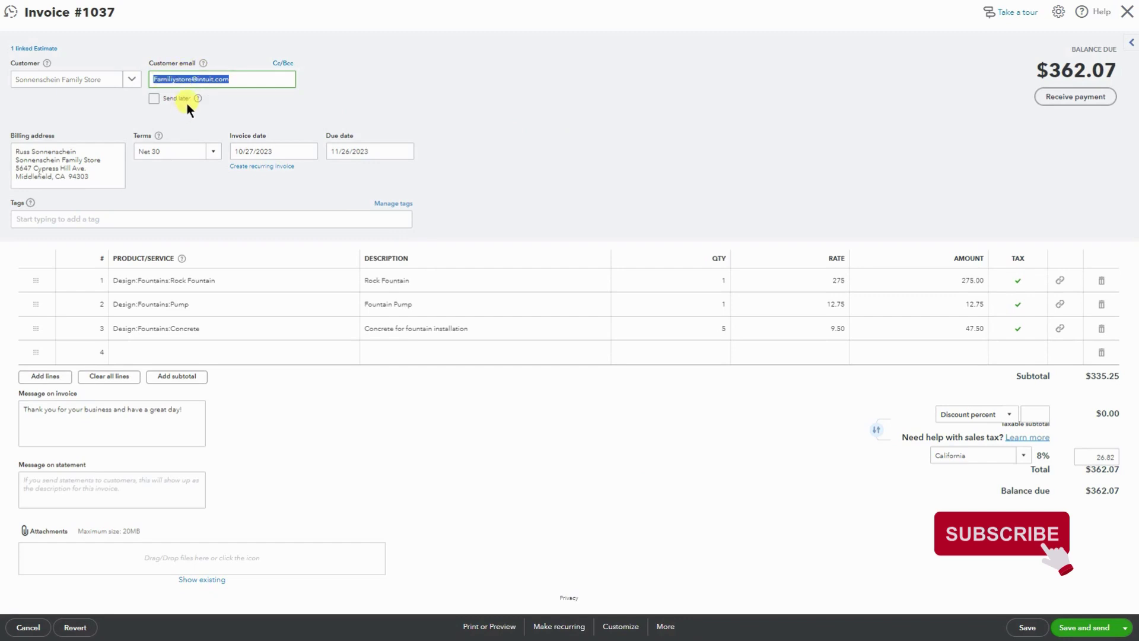
click(514, 450)
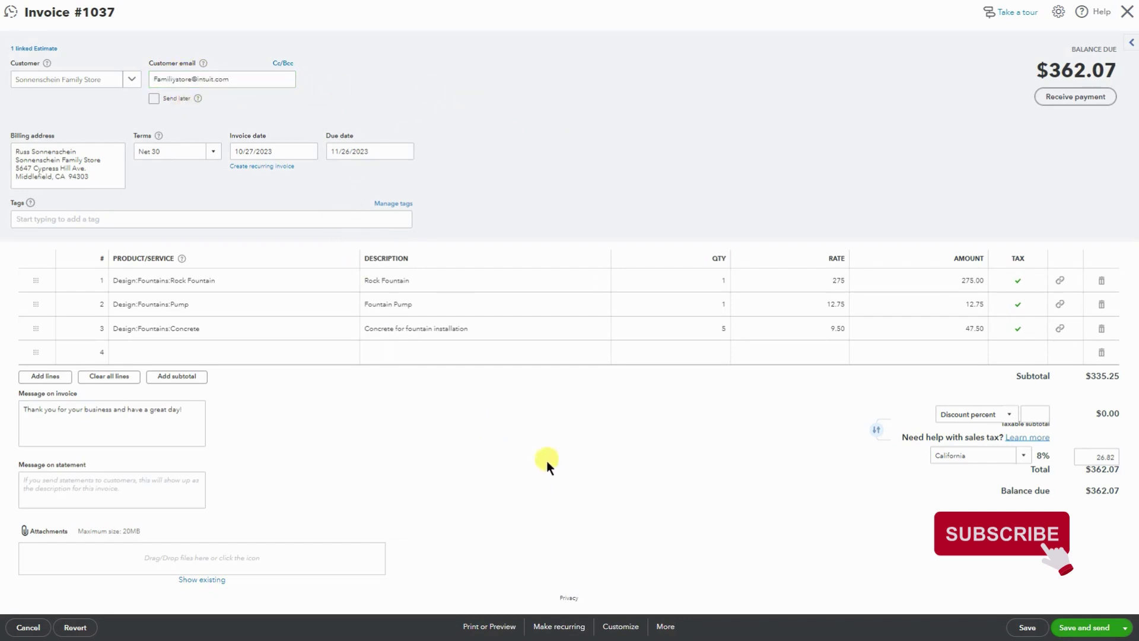
Save invoice 1037 with Save and send, confirming the change to its linked transaction
click(1075, 631)
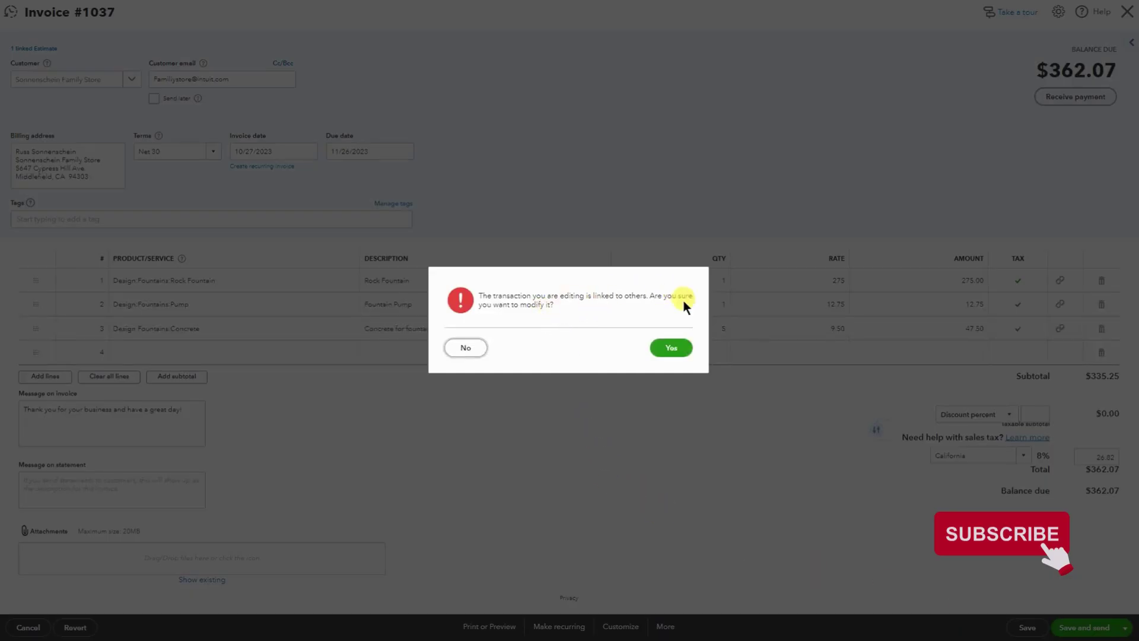
click(671, 347)
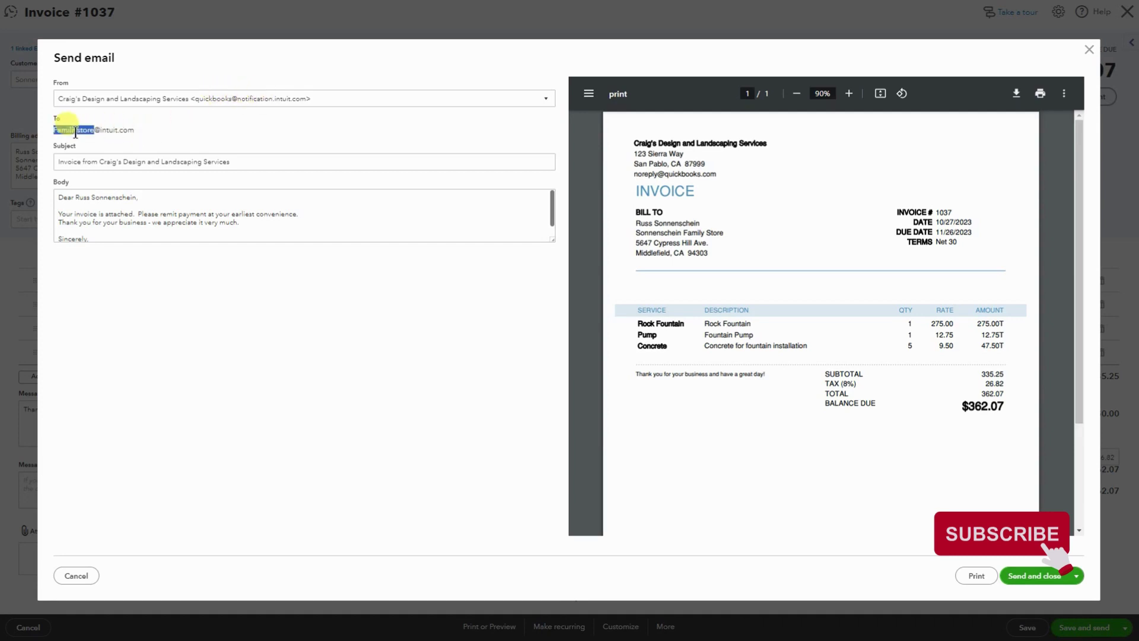
Check the invoice email's recipient, subject, body and preview, then close it unsent
drag(55, 131, 133, 130)
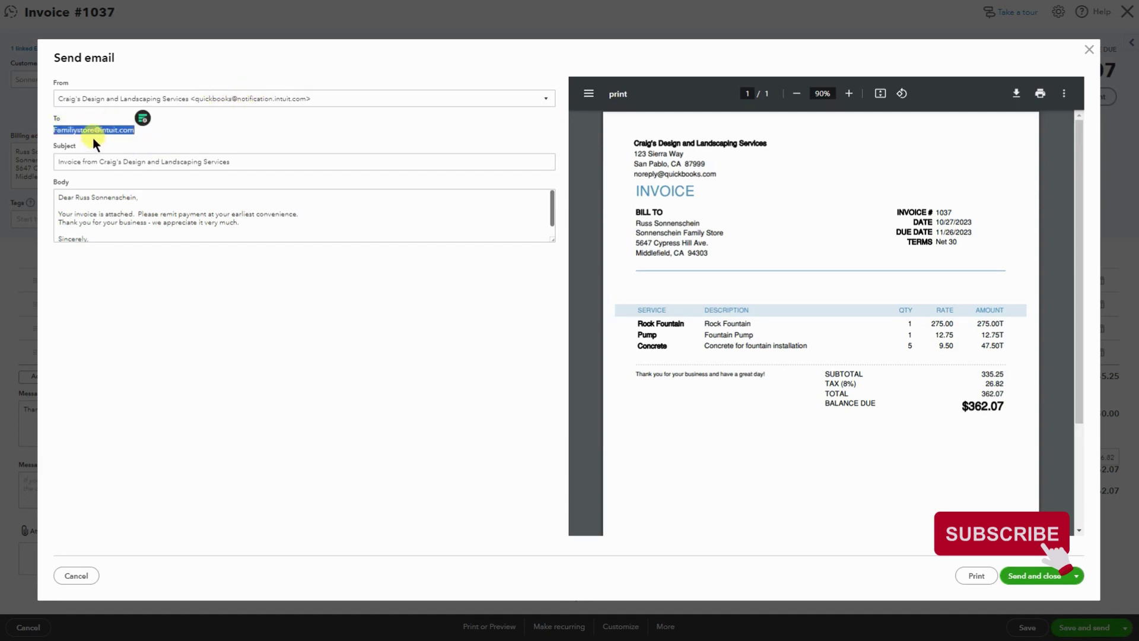
triple_click(175, 161)
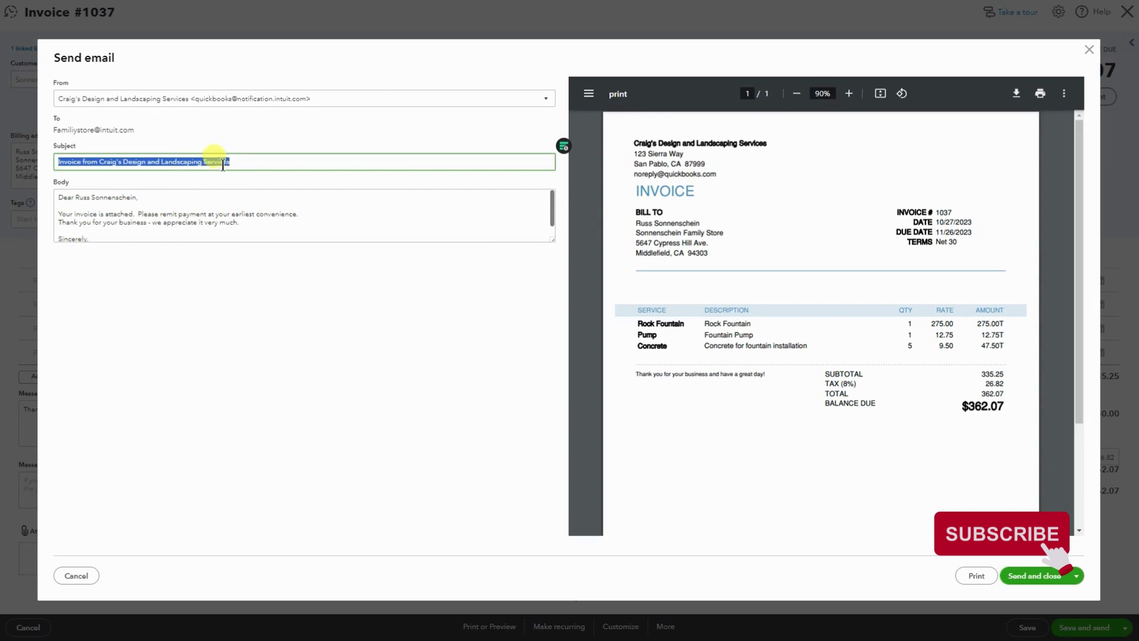
triple_click(217, 203)
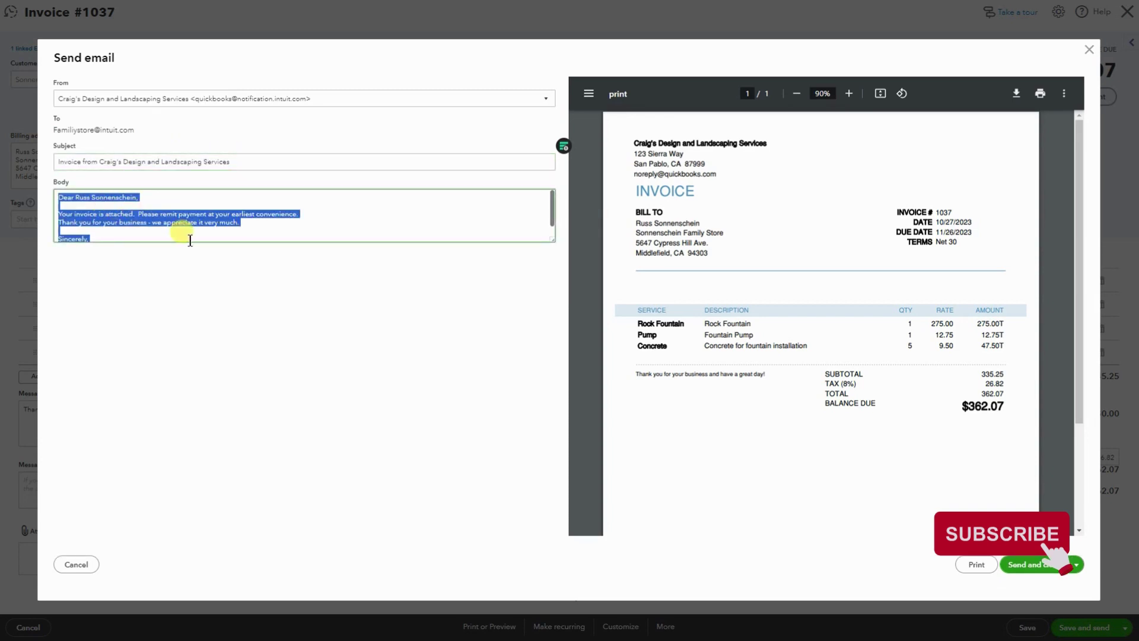
click(201, 254)
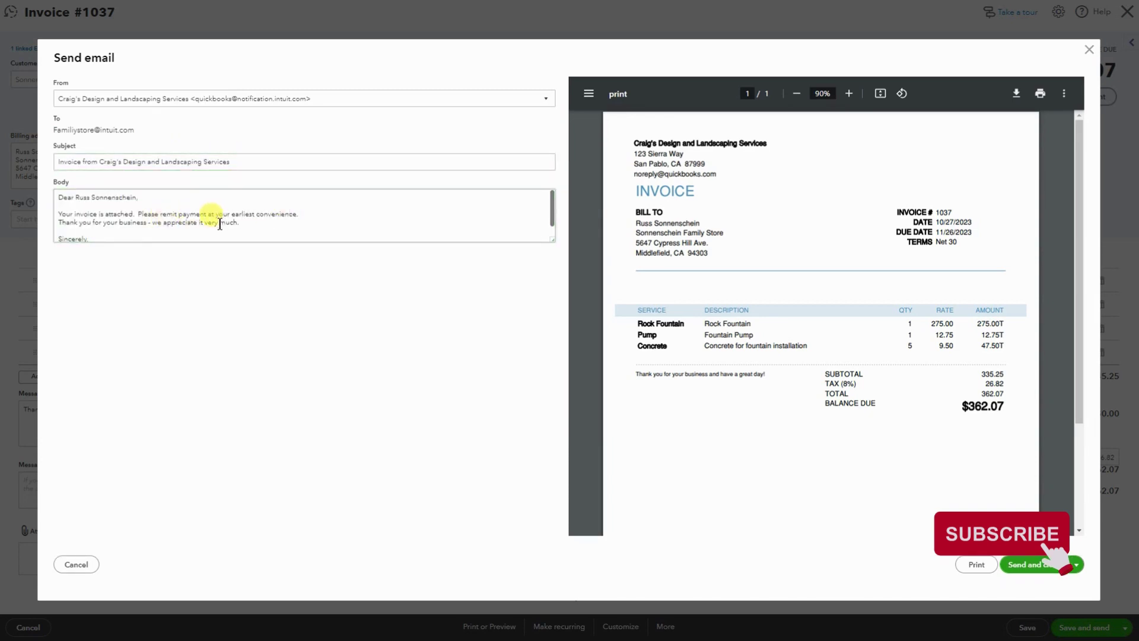
scroll(225, 233, down, 2)
scroll(225, 233, up, 2)
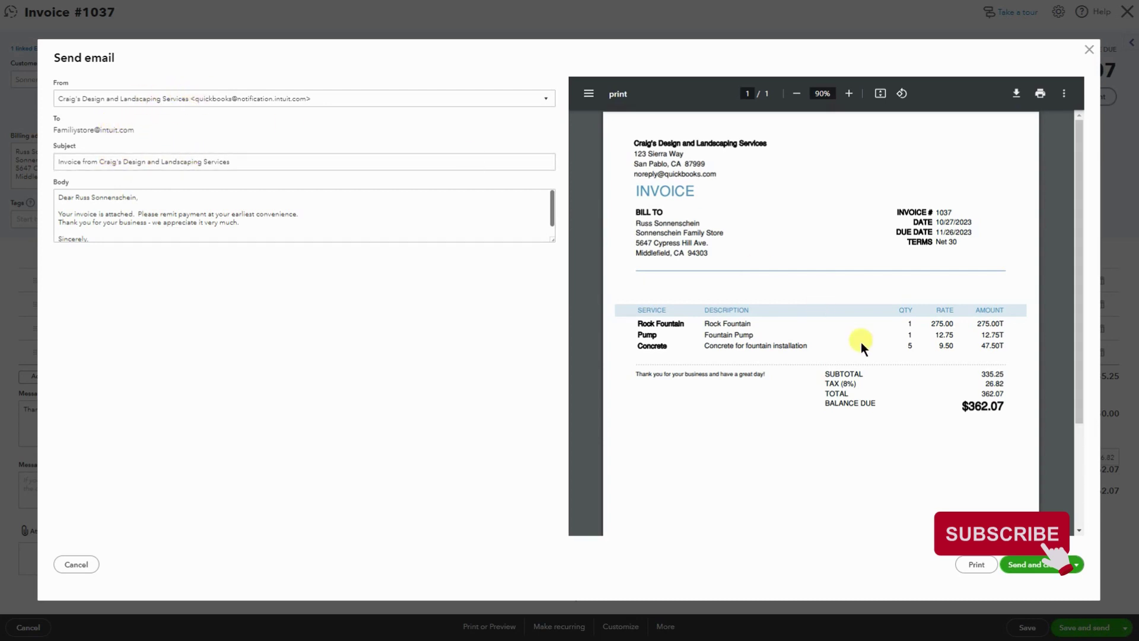
click(1091, 53)
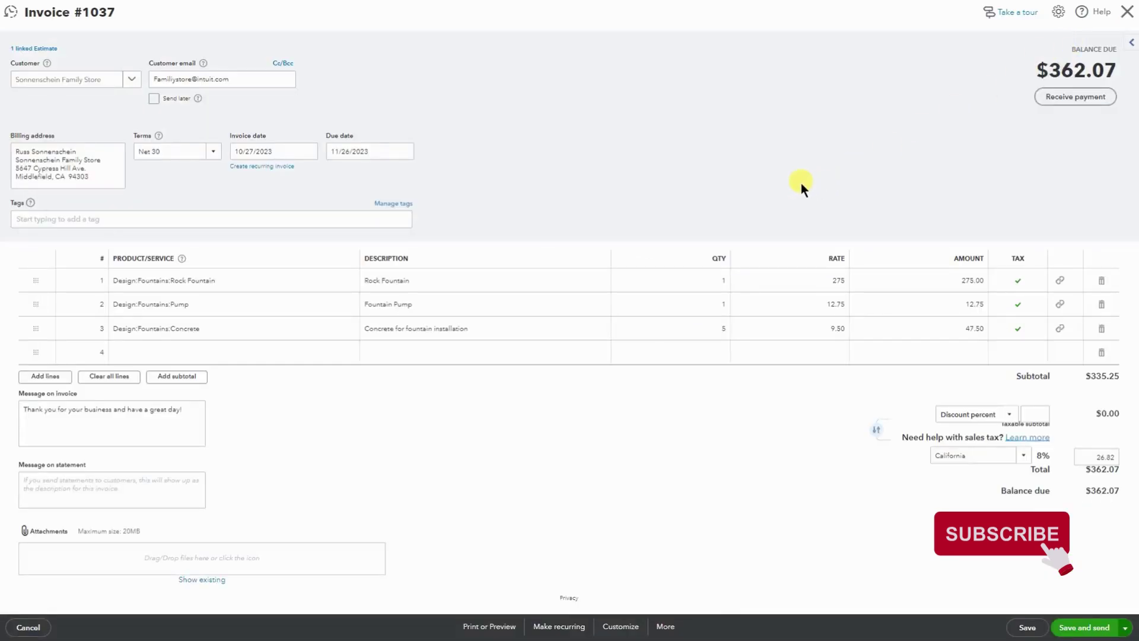